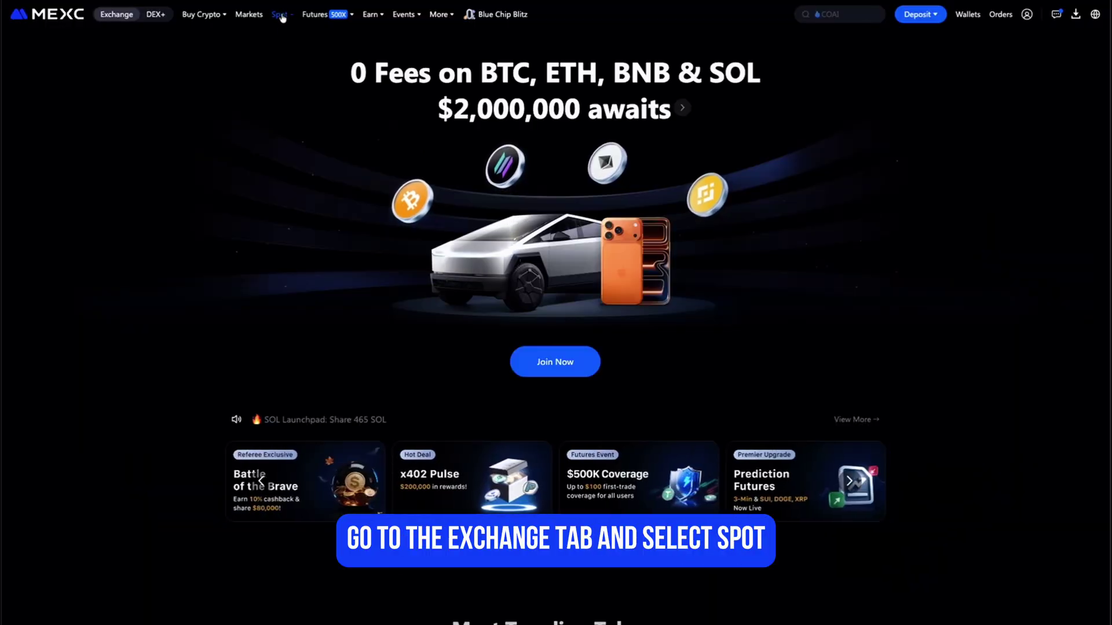
Go to the BTC/USDT spot page from Spot and pan the chart past the latest candle.
click(280, 14)
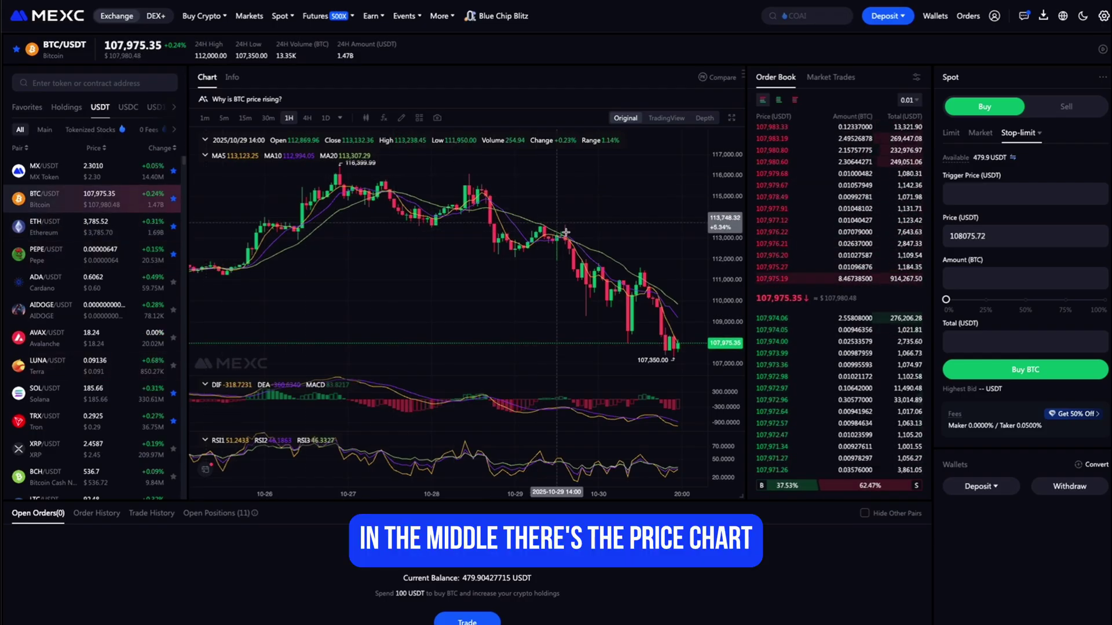
drag(597, 267, 541, 302)
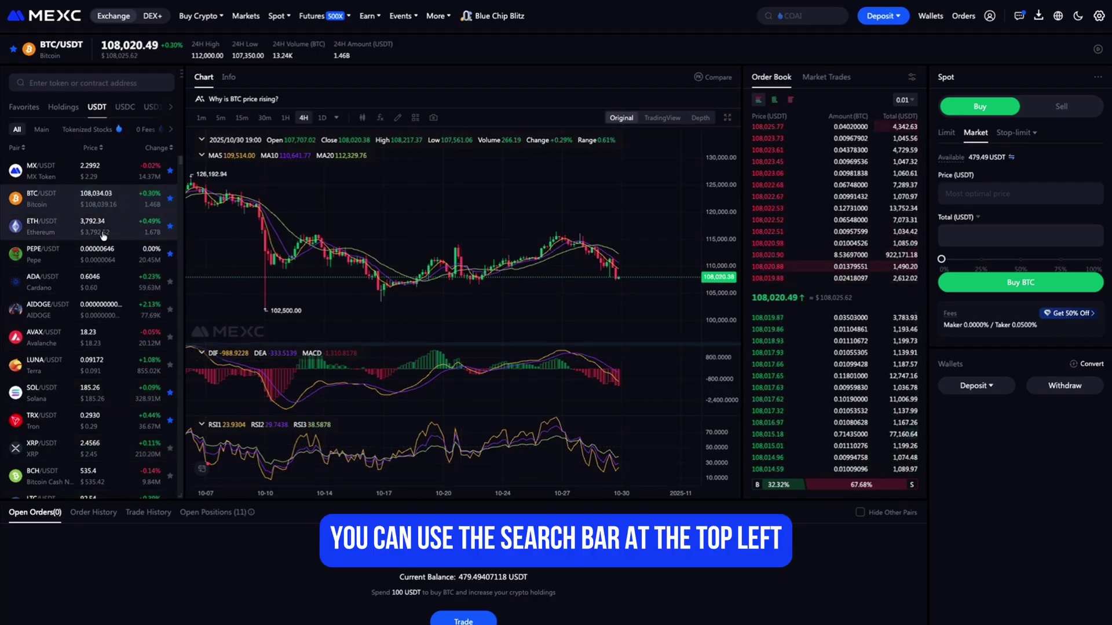
Search for 'btc', select the BTC/USDT spot pair, and pan its price chart sideways.
click(77, 81)
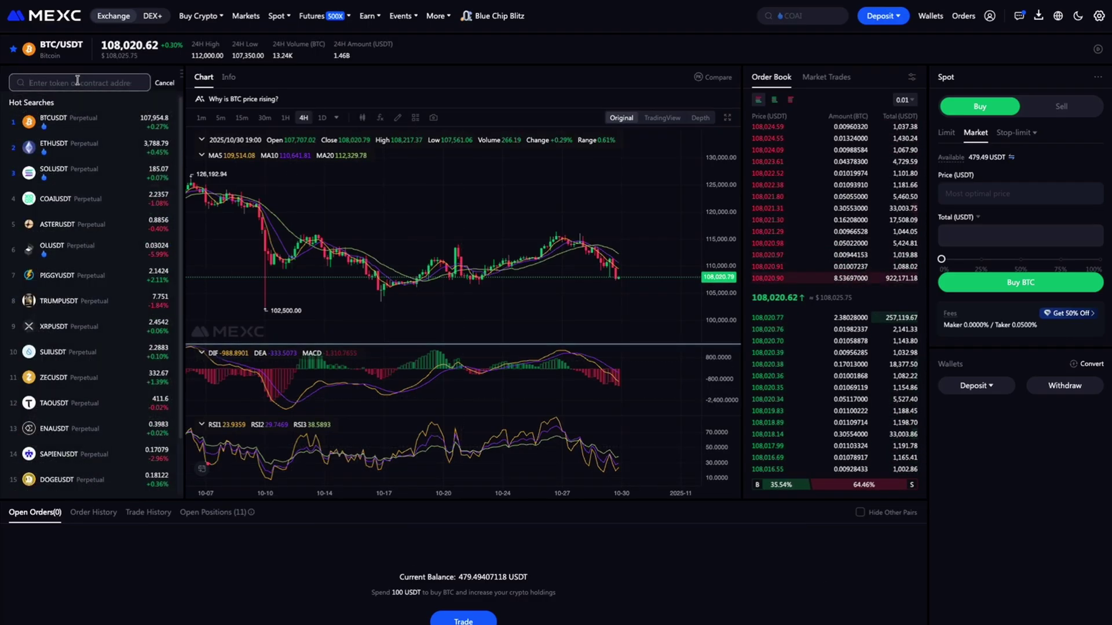
text(btc)
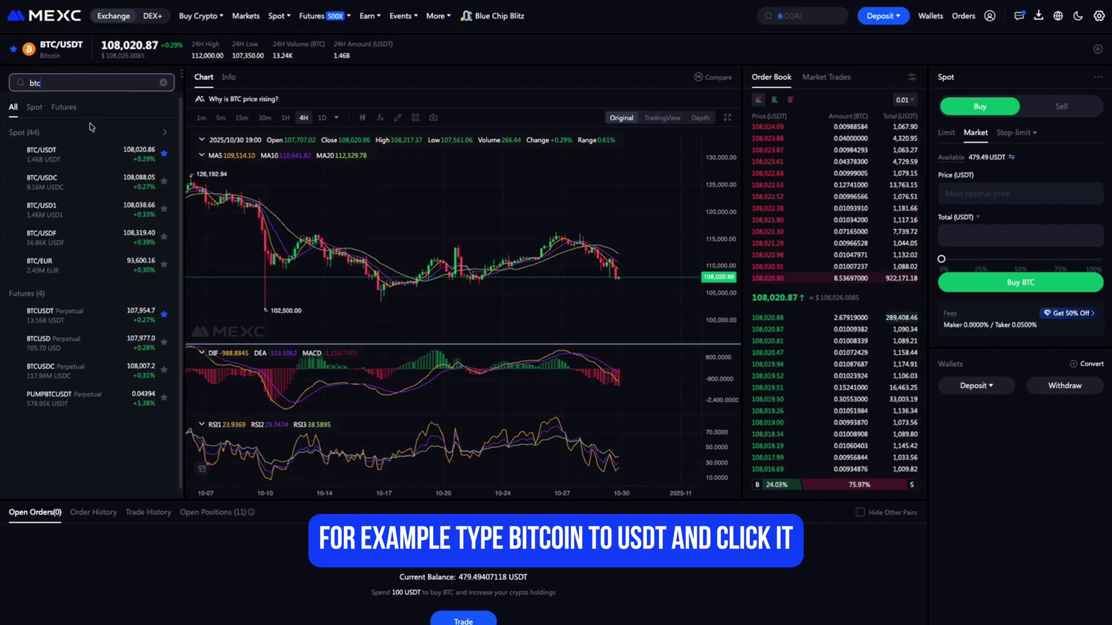
click(58, 158)
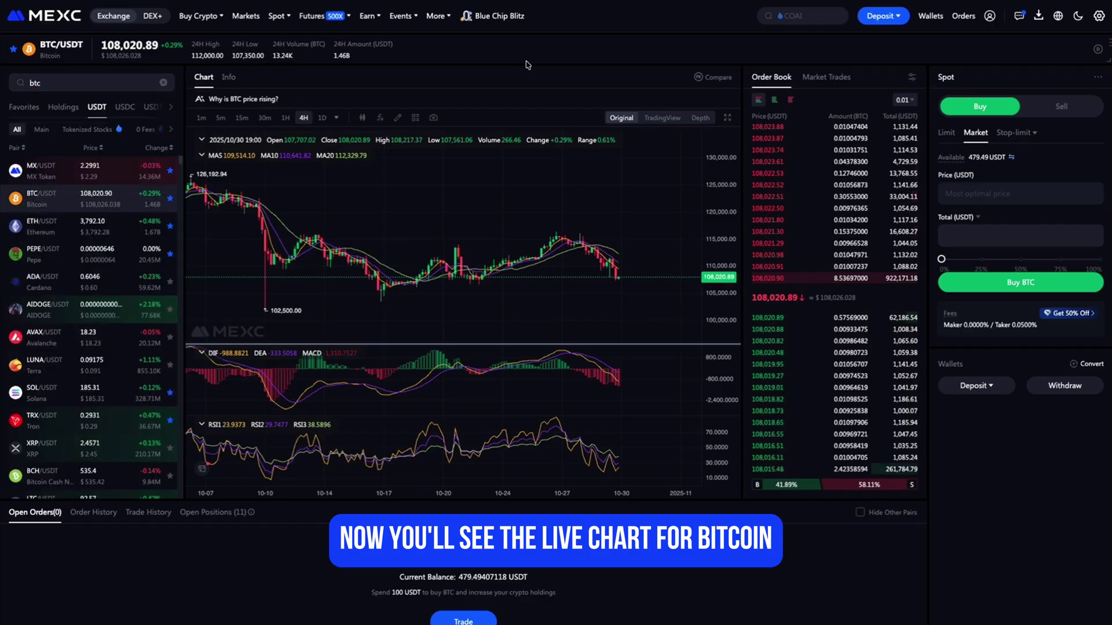
drag(529, 276, 316, 227)
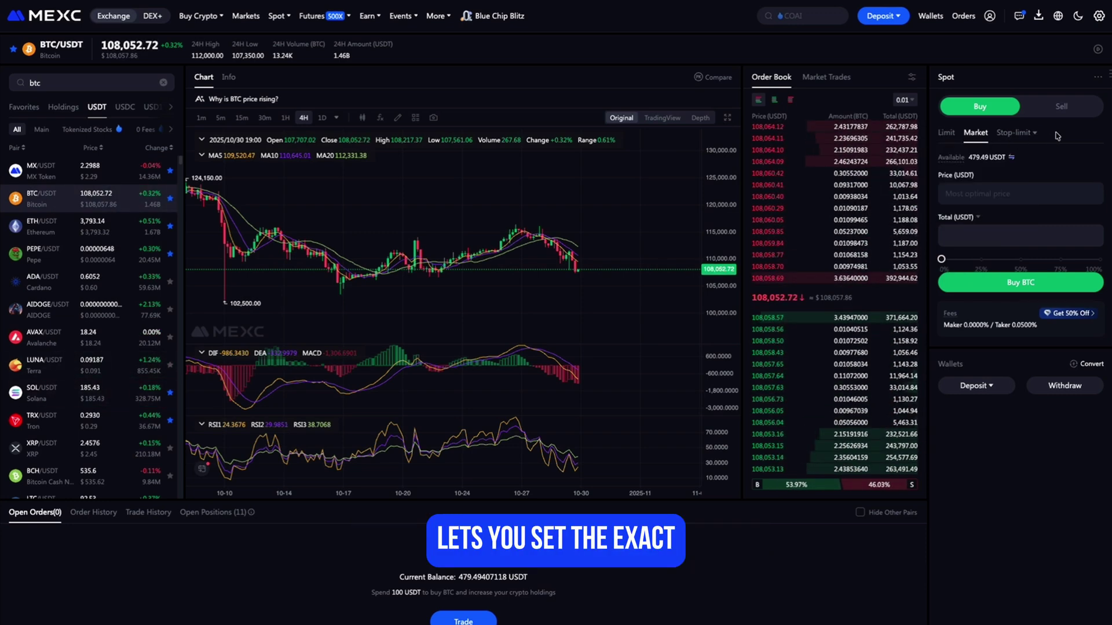
click(949, 135)
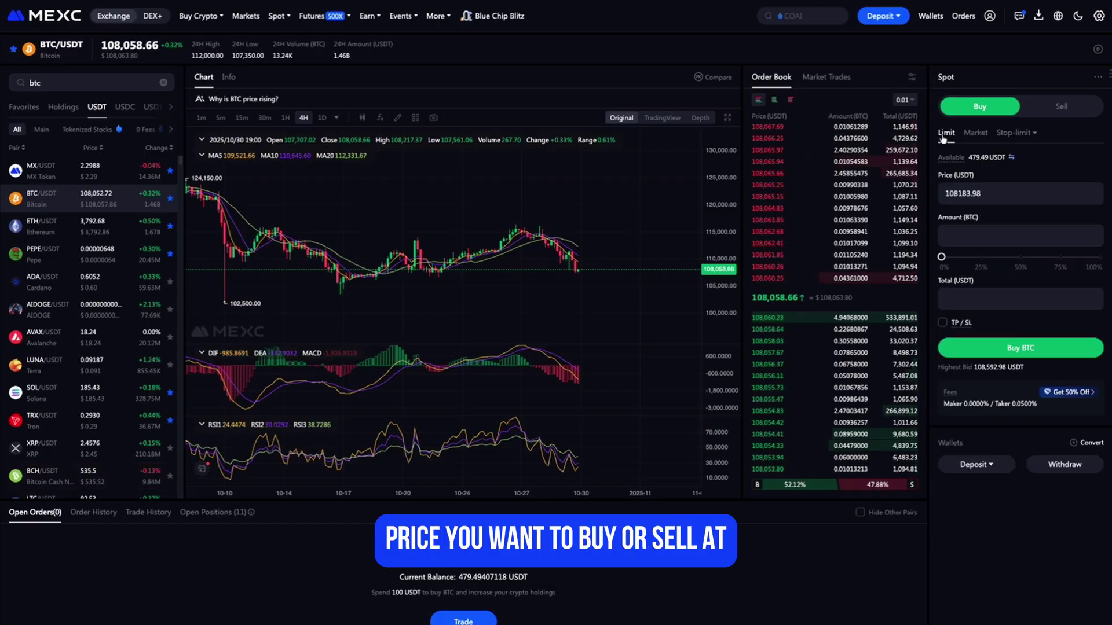
drag(942, 180, 1007, 177)
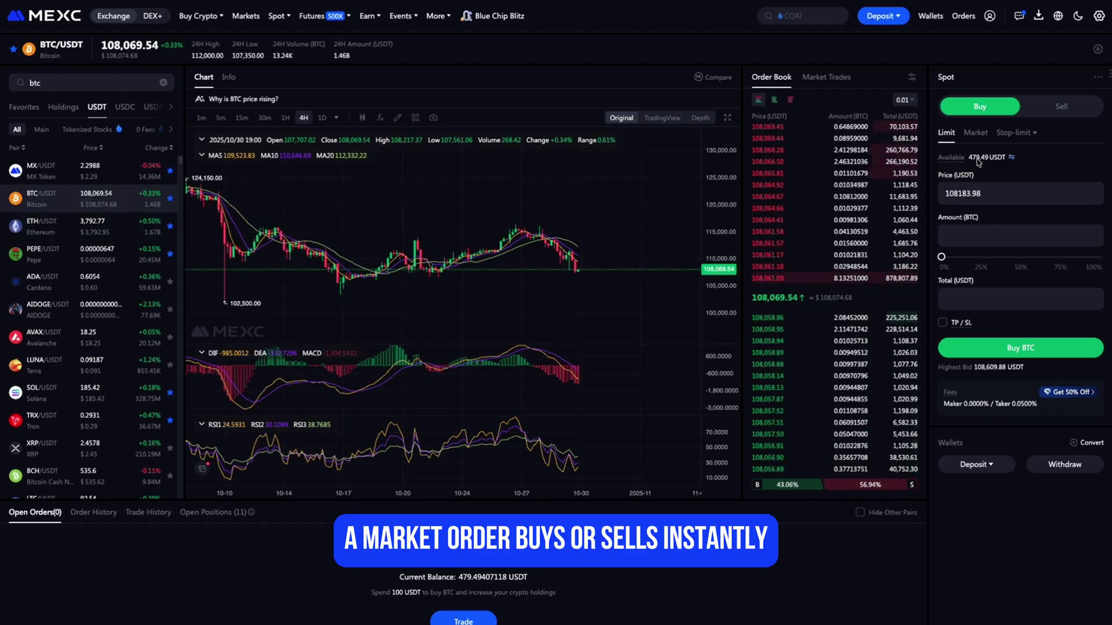
click(976, 134)
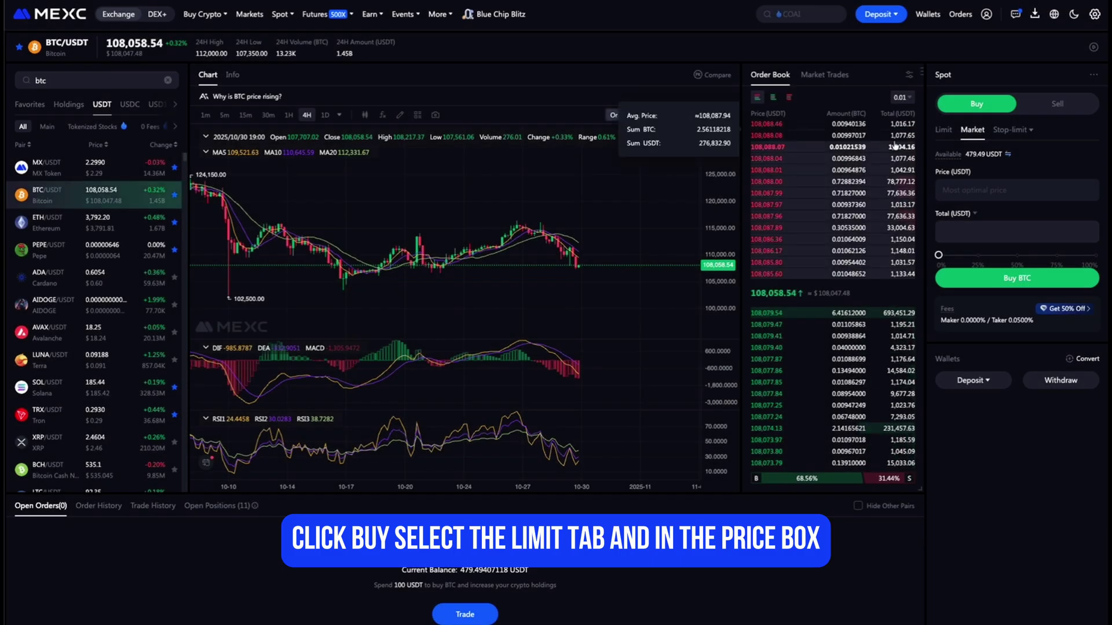
Place and confirm a limit buy of 0.00222909 BTC at 107,500 USDT, totalling 239.62 USDT.
click(943, 129)
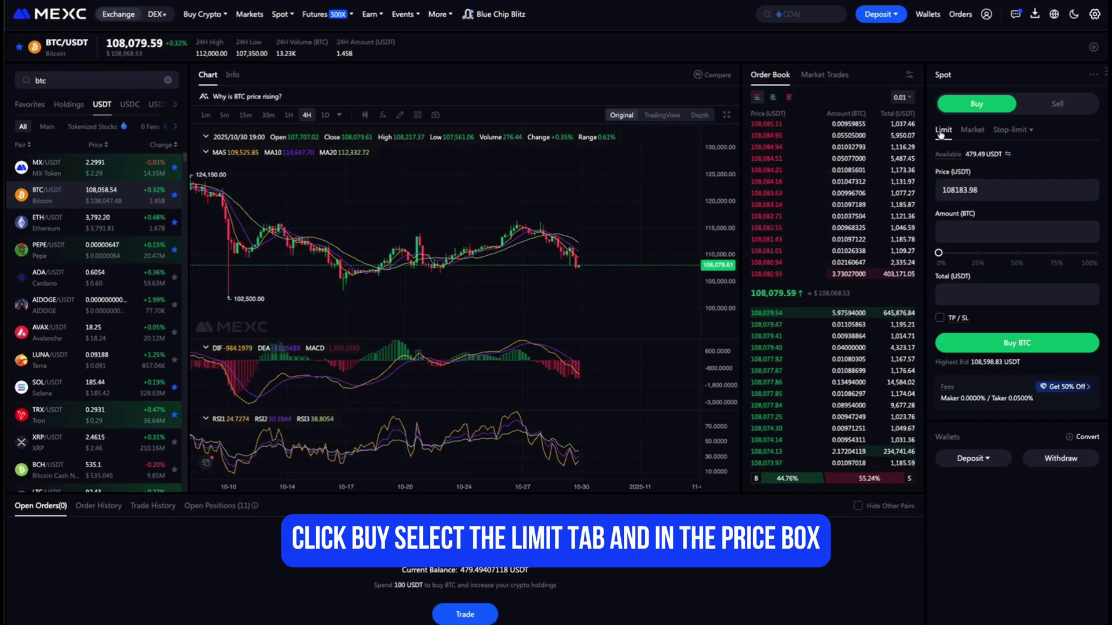
click(1007, 190)
key(BackSpace)
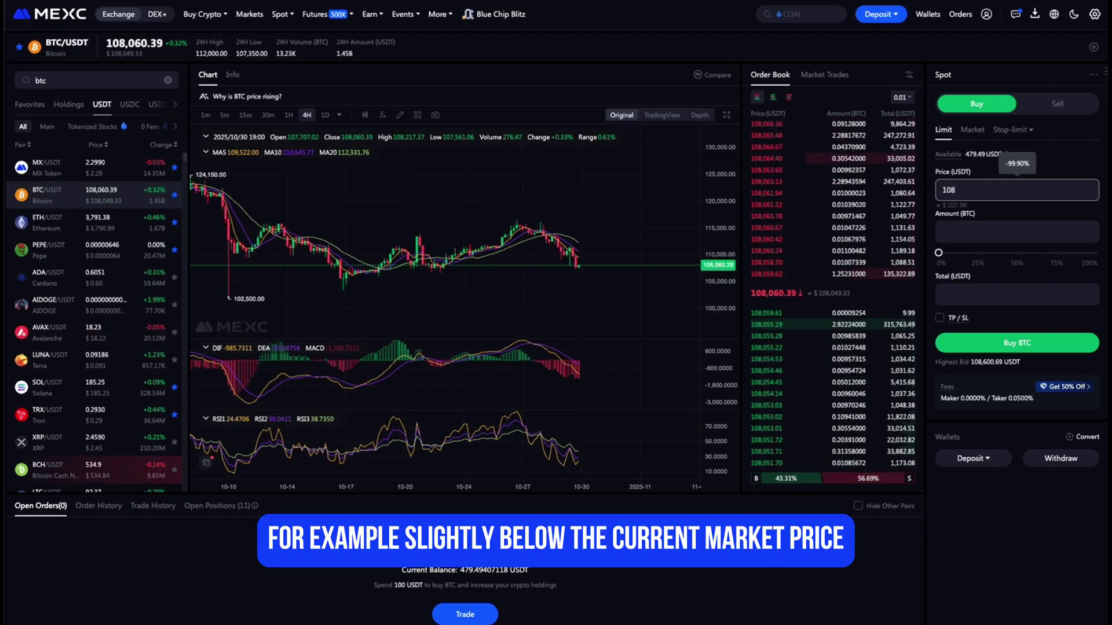
key(BackSpace)
text(7500)
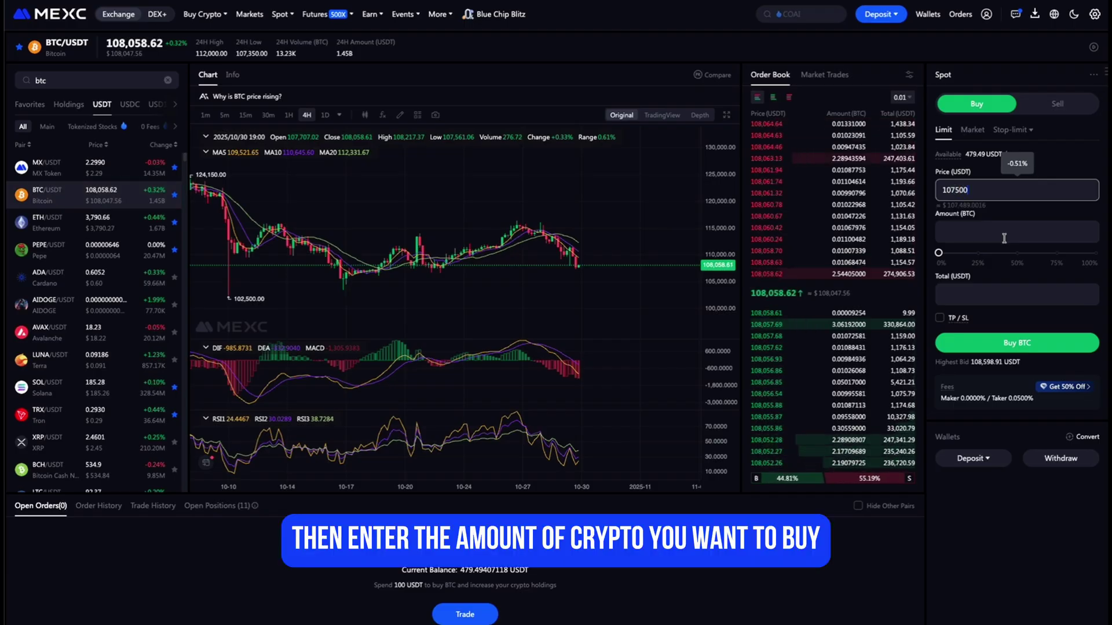
drag(938, 255, 1018, 255)
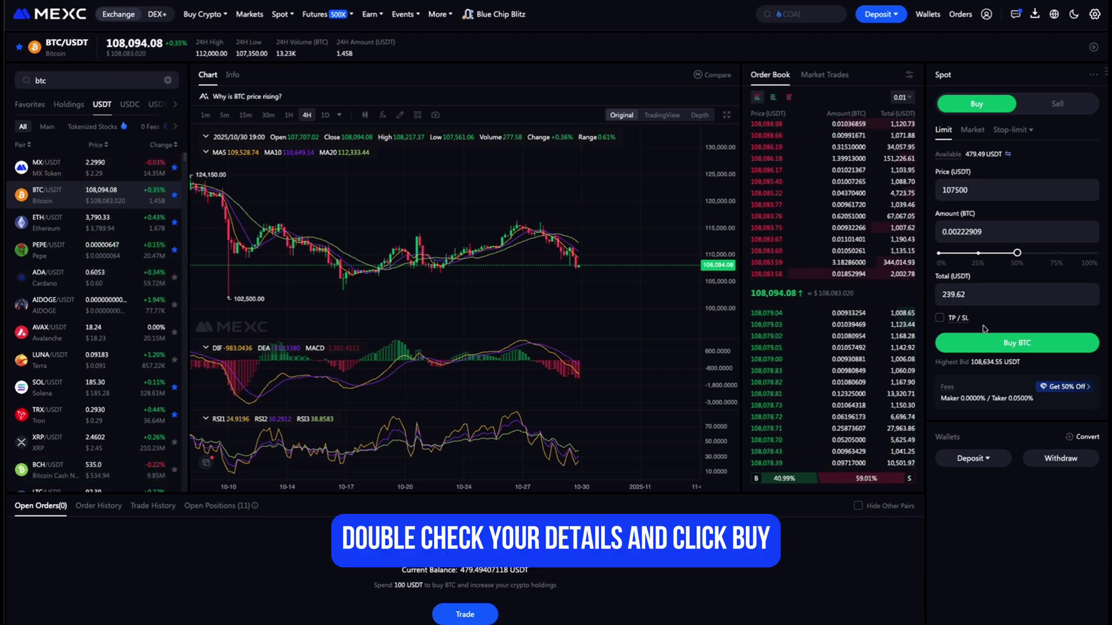
click(995, 345)
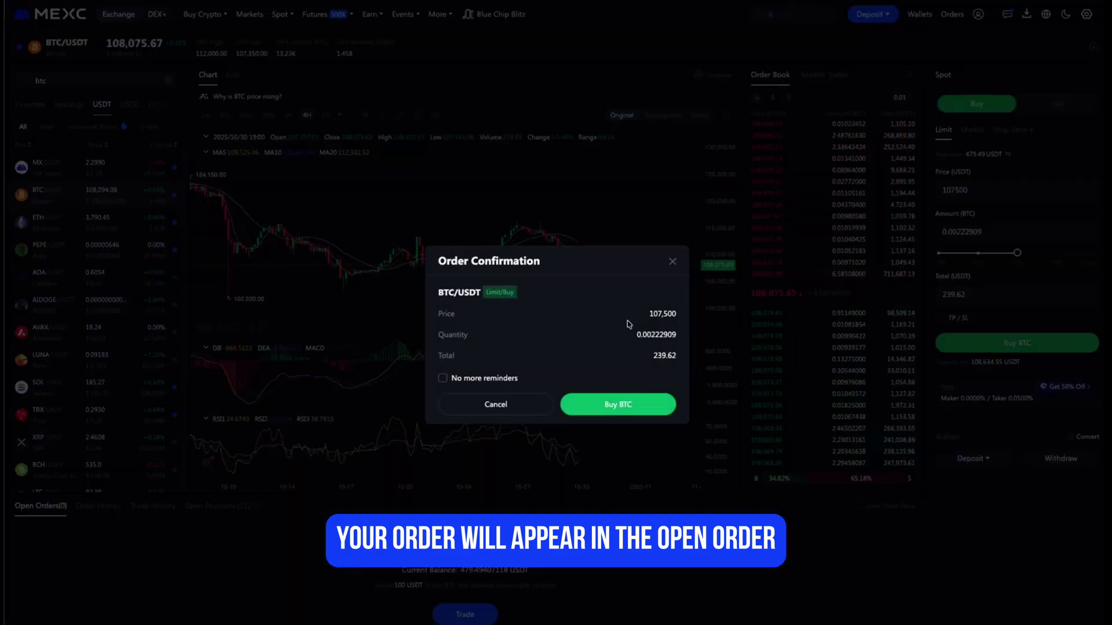
click(593, 404)
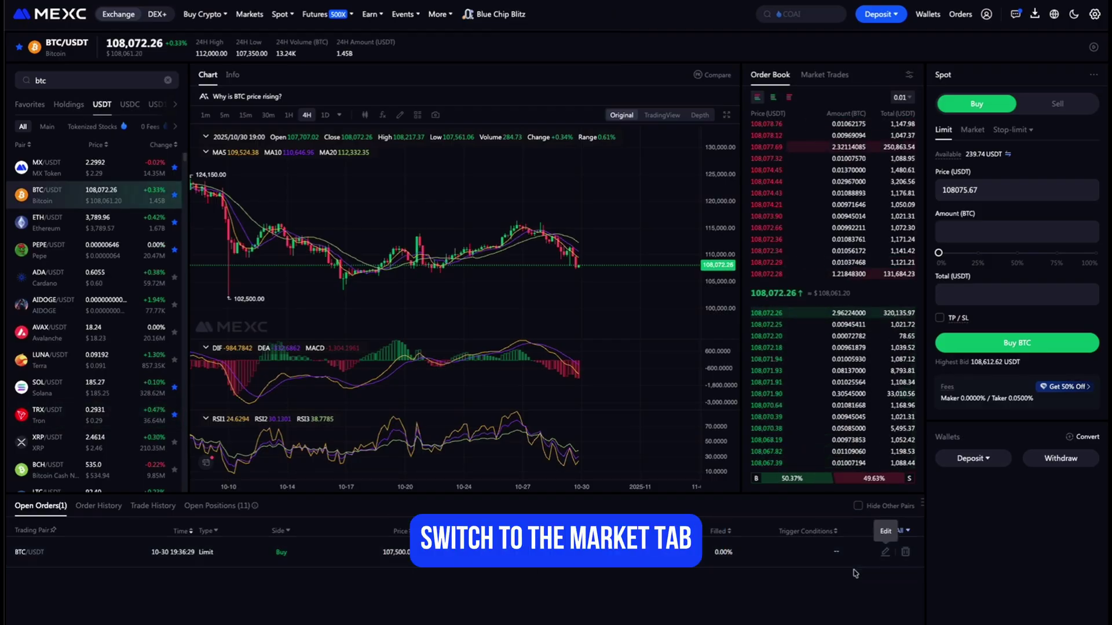
Market-buy BTC using 50% of the available balance, 119.81 USDT.
click(972, 130)
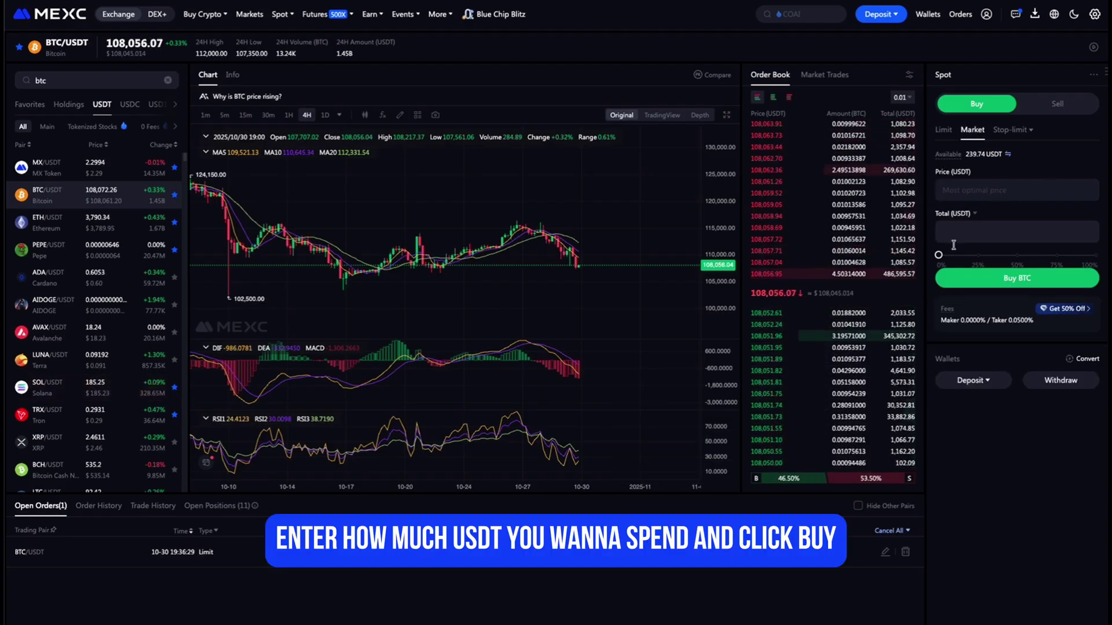
drag(964, 260, 1016, 256)
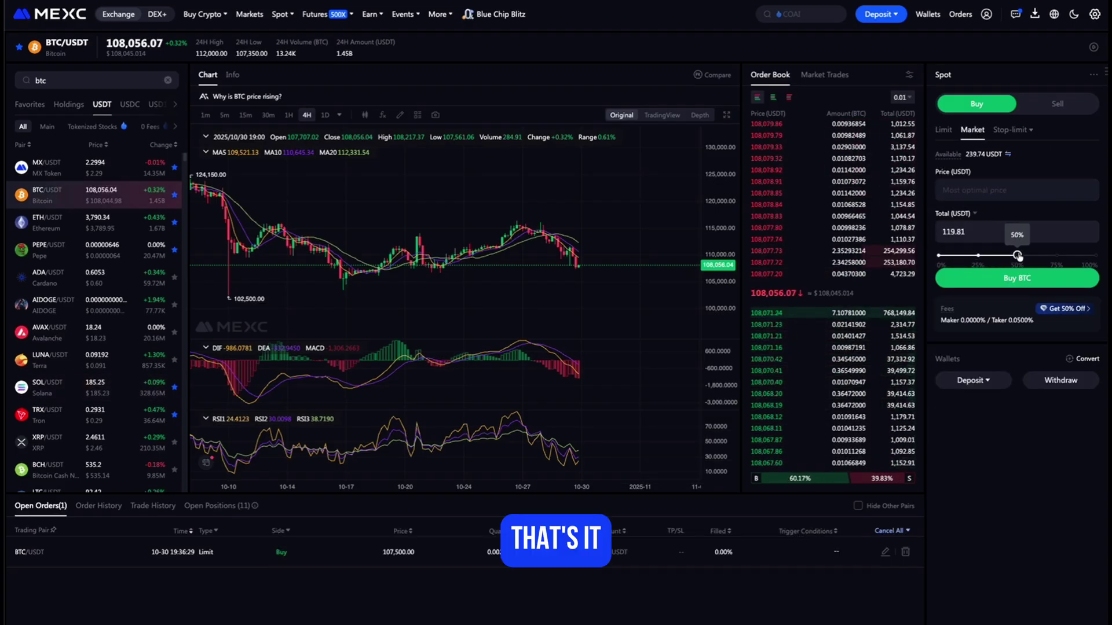
click(1007, 278)
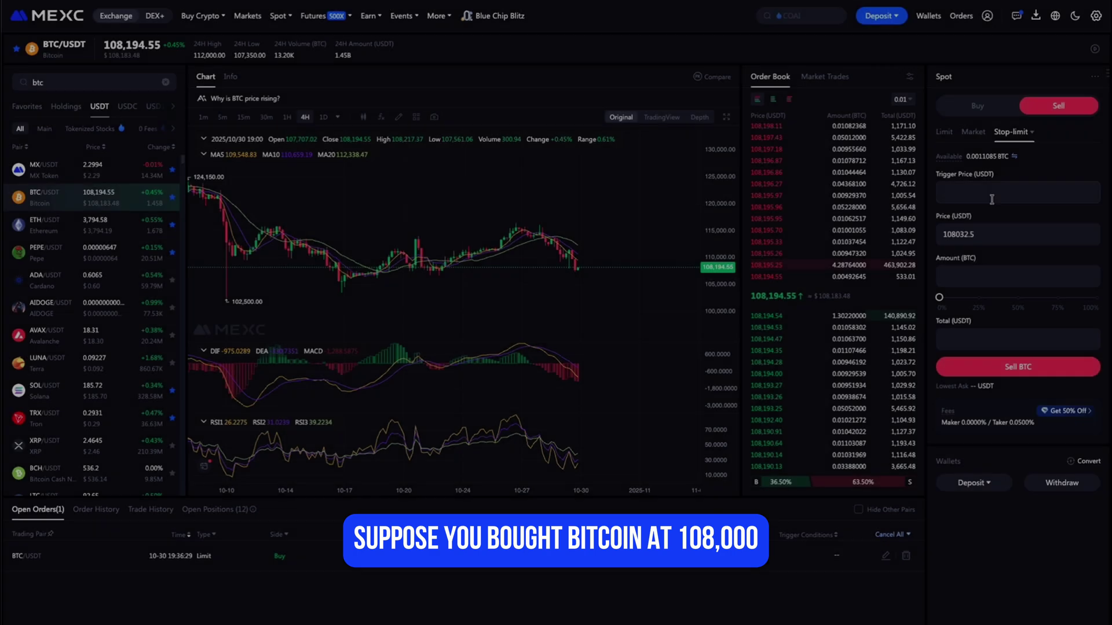
Place and confirm a stop-limit sell of 100% BTC: trigger 106,900, limit price 106,850 USDT.
click(987, 192)
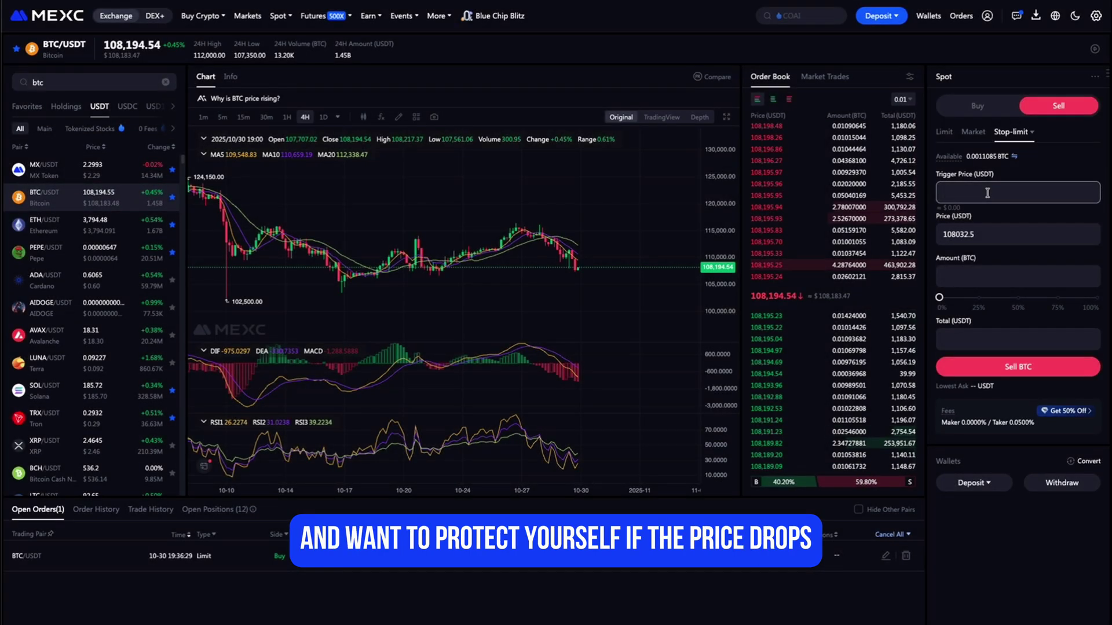
text(10690)
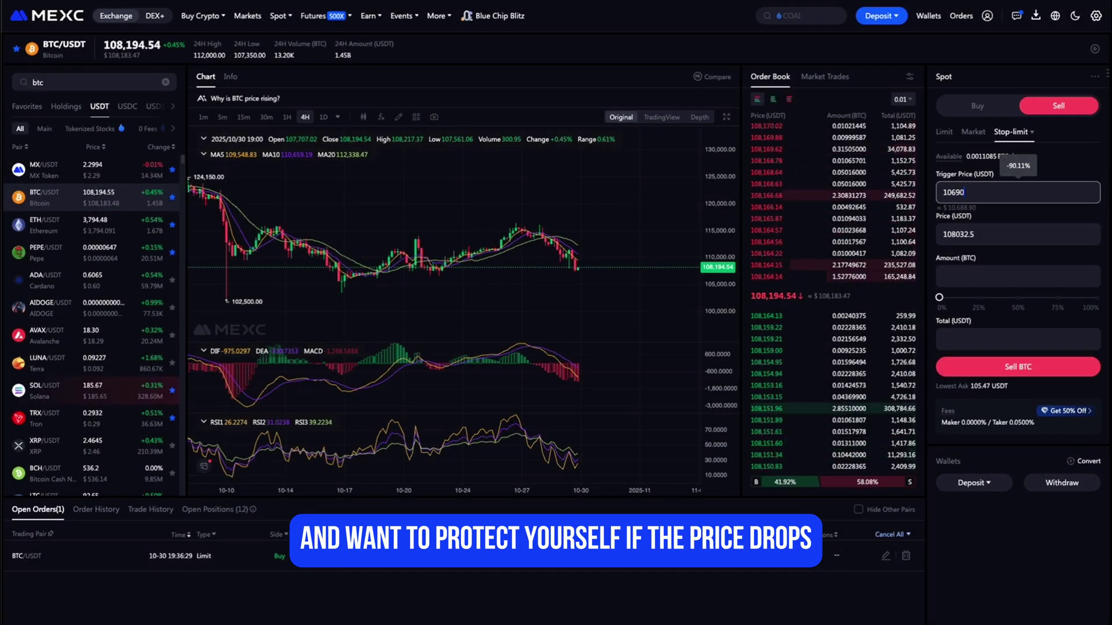
text(0)
key(Tab)
text(106850)
click(980, 266)
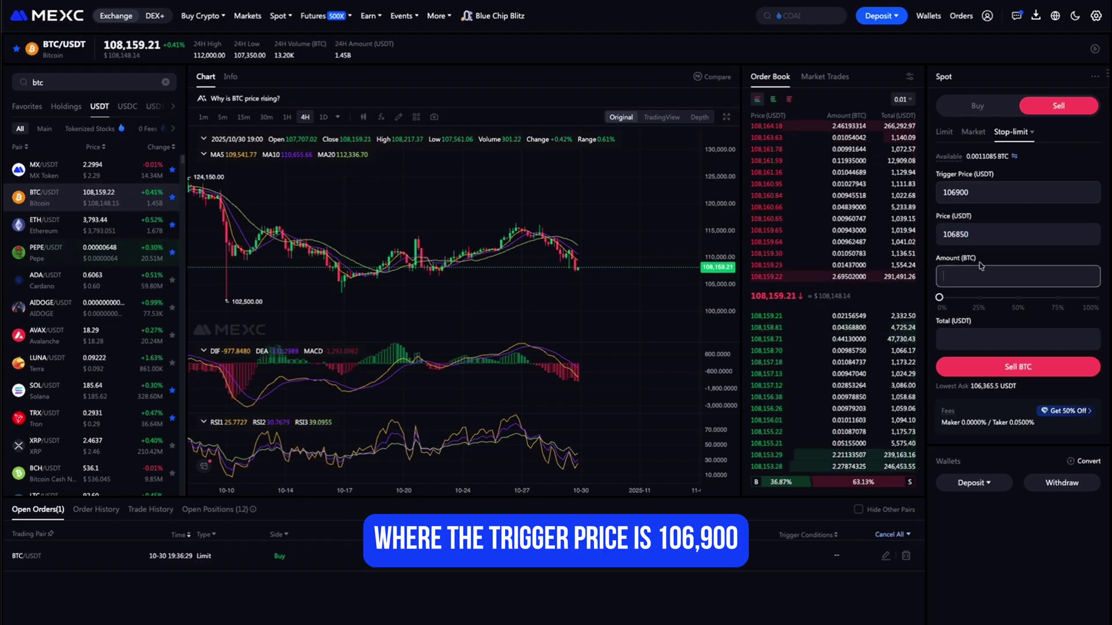
drag(939, 299, 1097, 298)
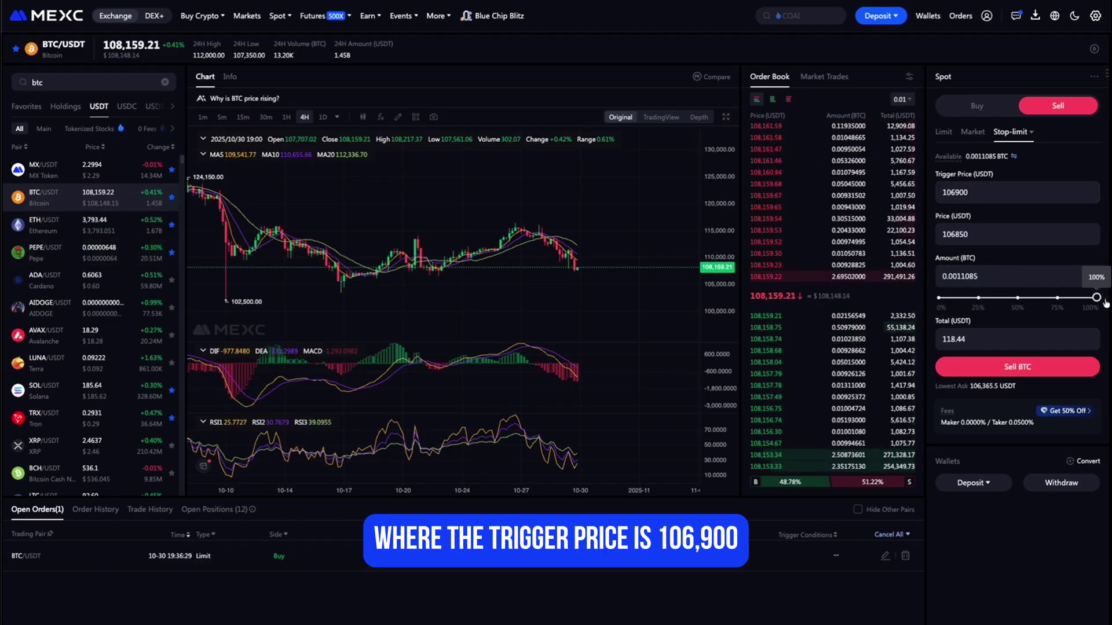
click(995, 370)
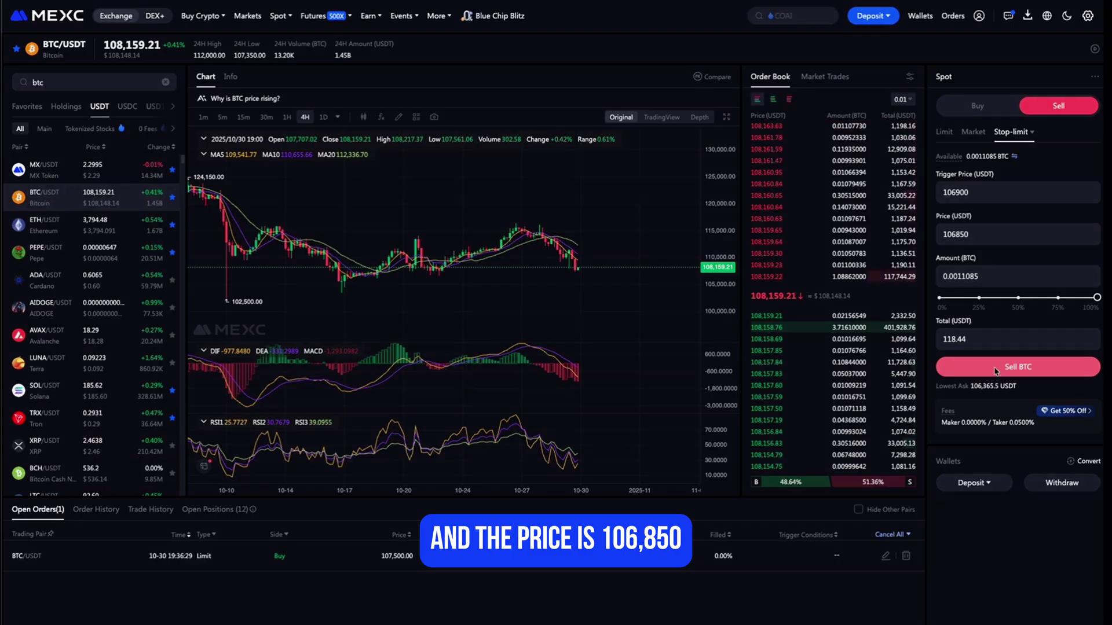
click(606, 449)
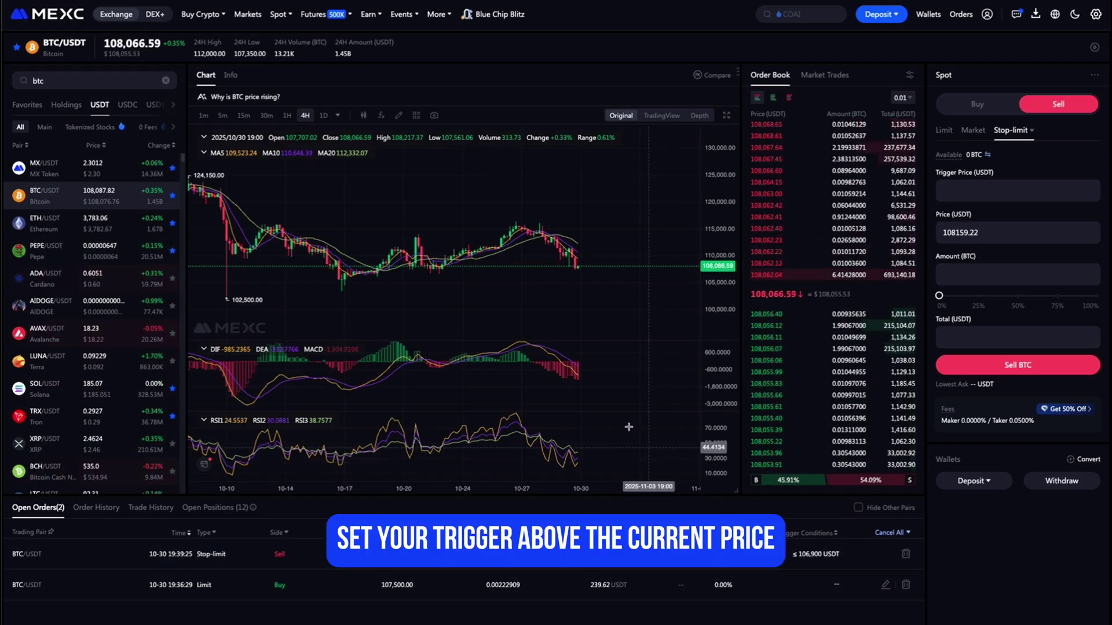
Zoom the chart, switch the sell form to Market, and set its amount slider to 25%.
scroll(558, 252, up, 4)
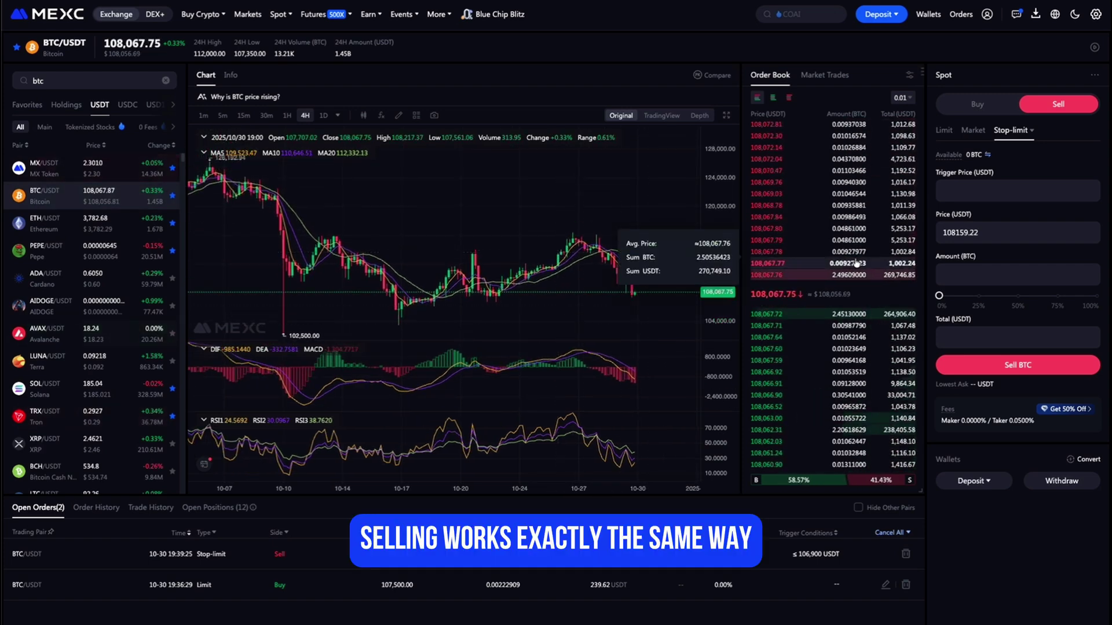
click(962, 132)
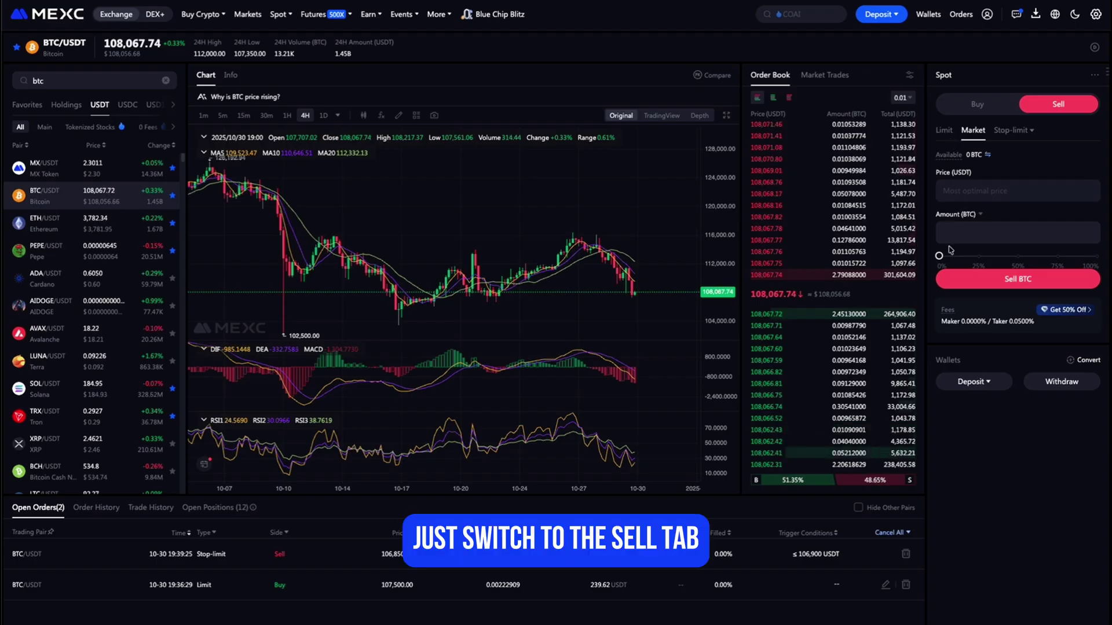
drag(979, 256, 940, 256)
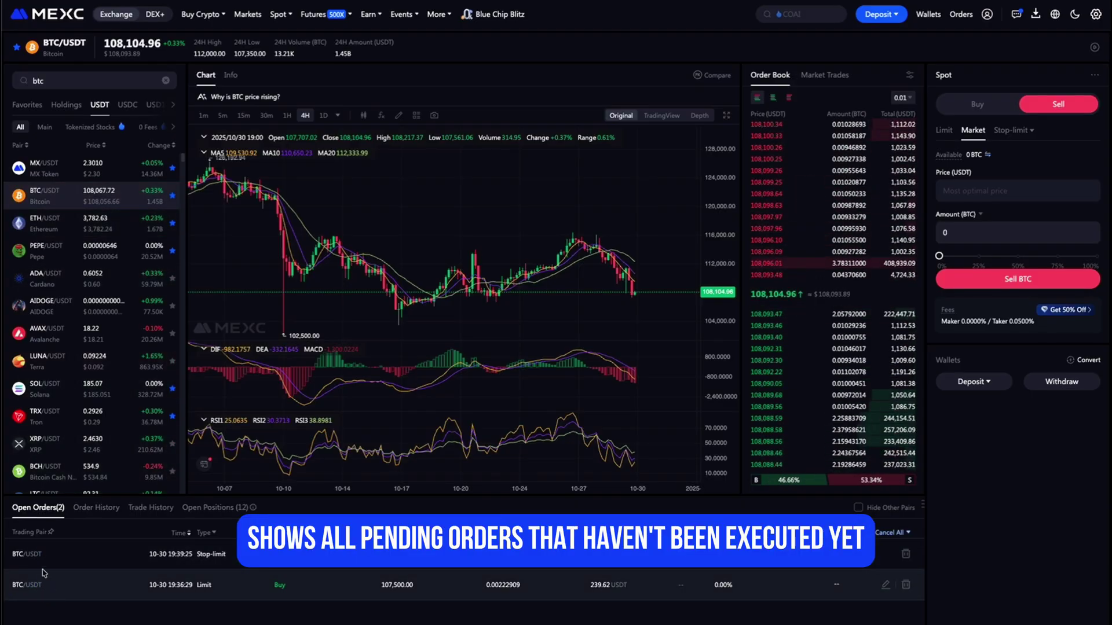
click(98, 508)
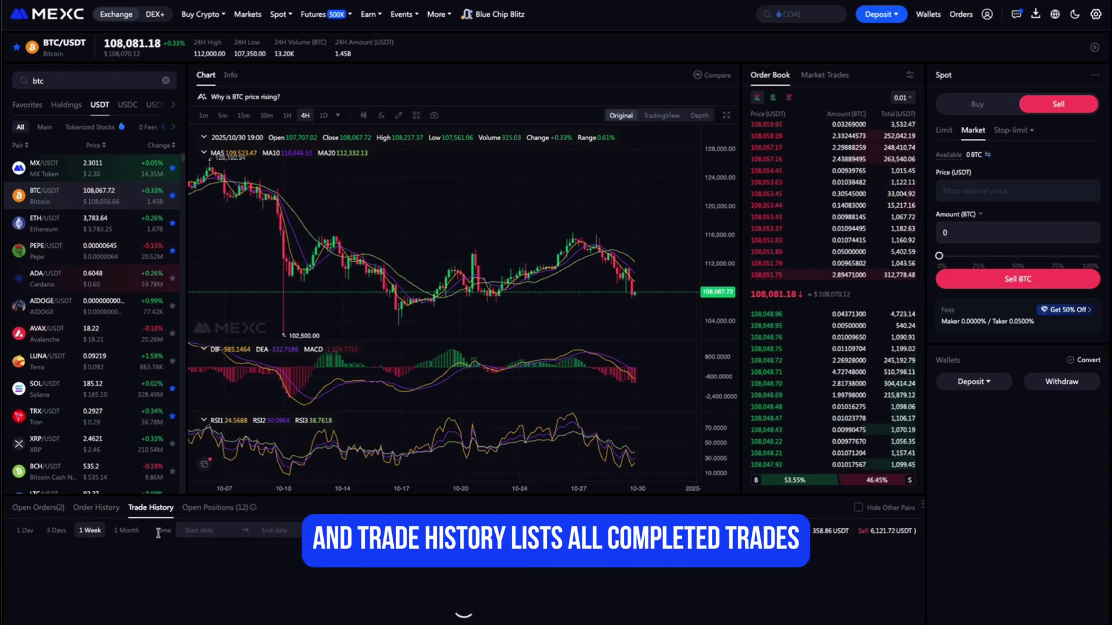
click(152, 508)
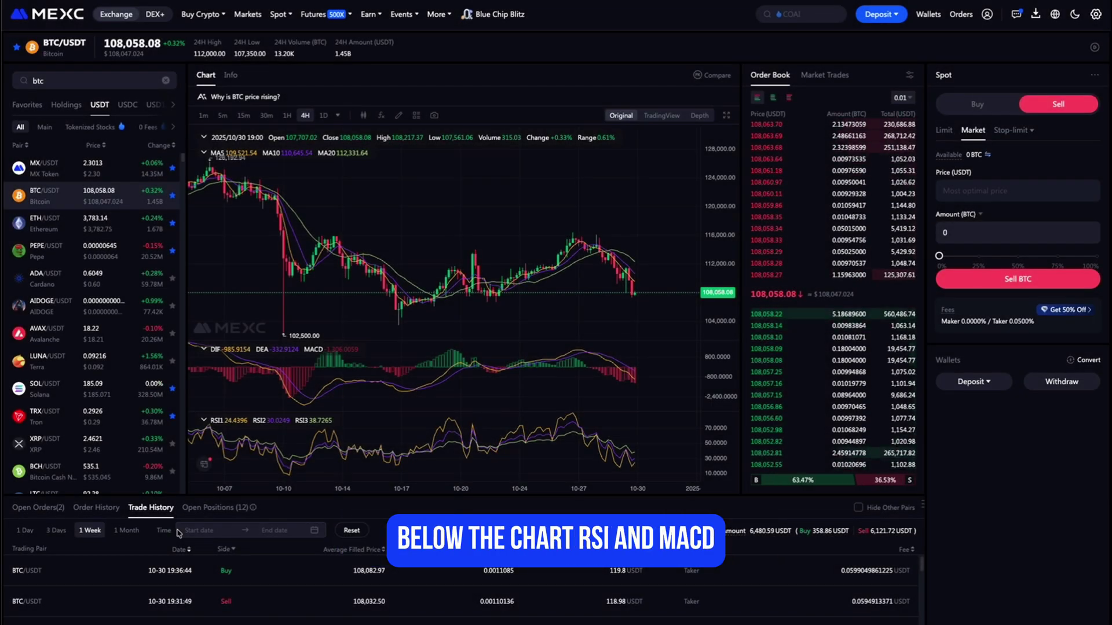
click(42, 509)
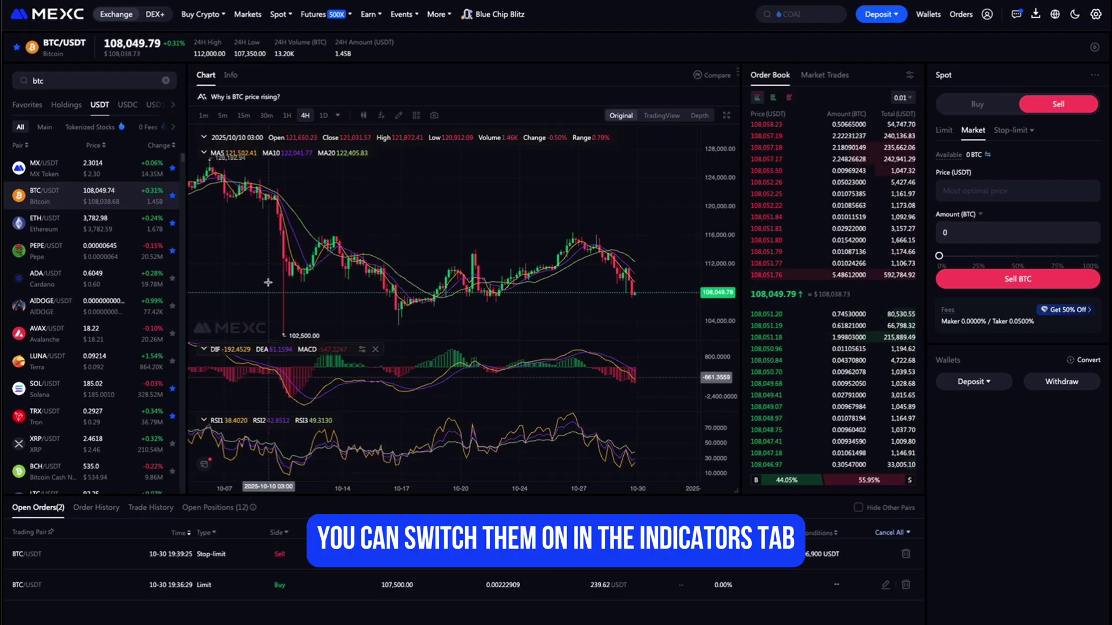
click(381, 116)
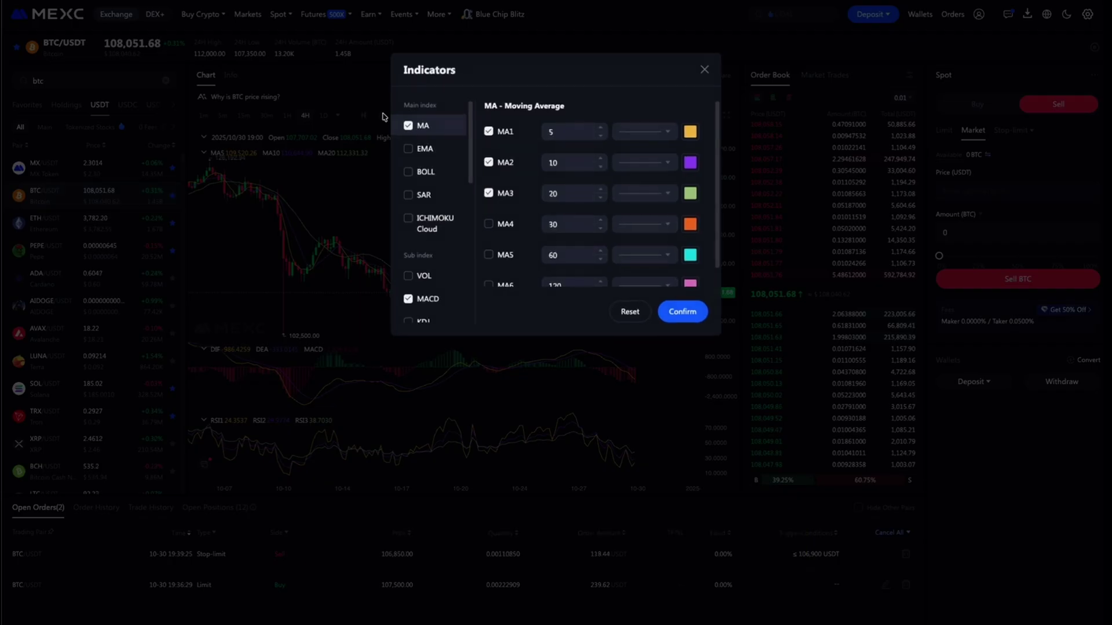
click(705, 70)
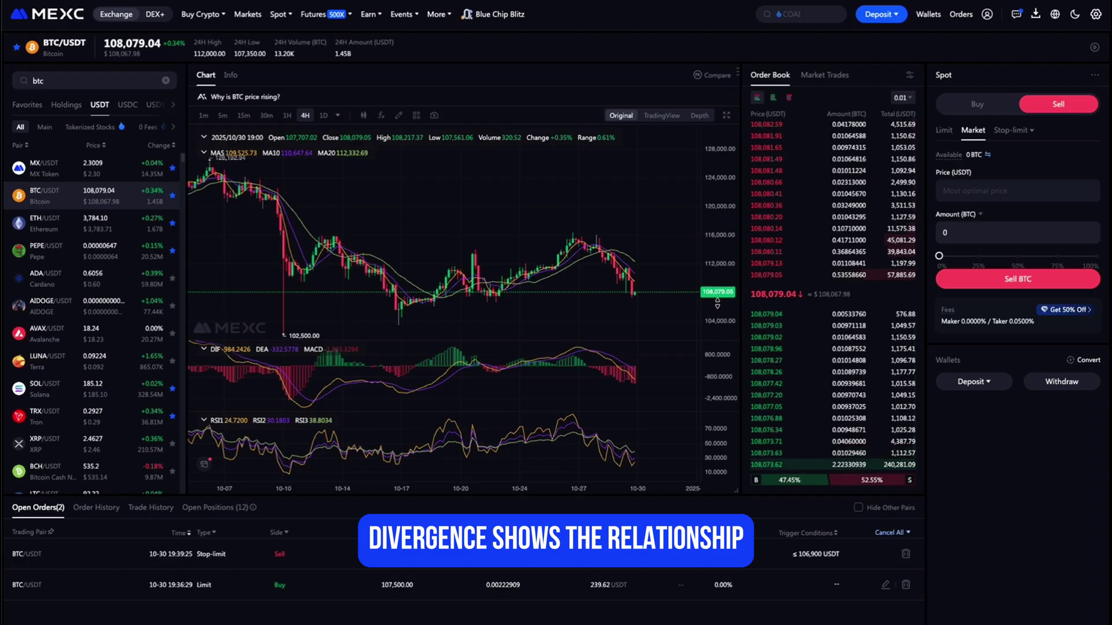
Switch the BTC/USDT chart to 1H candles and bring up the account menu.
click(287, 116)
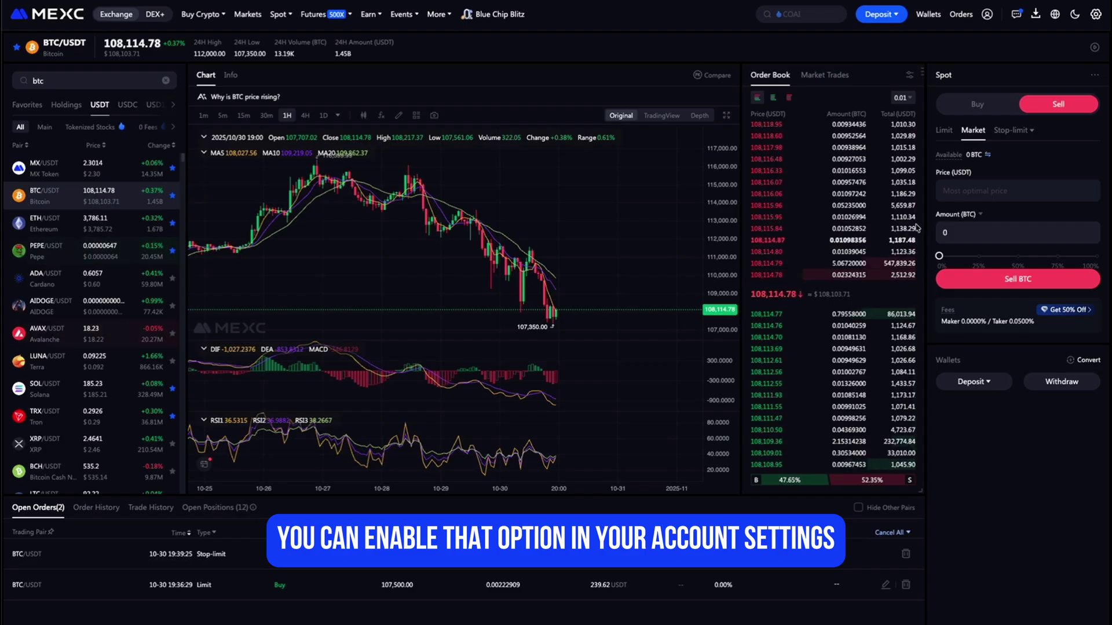
mouse_move(985, 18)
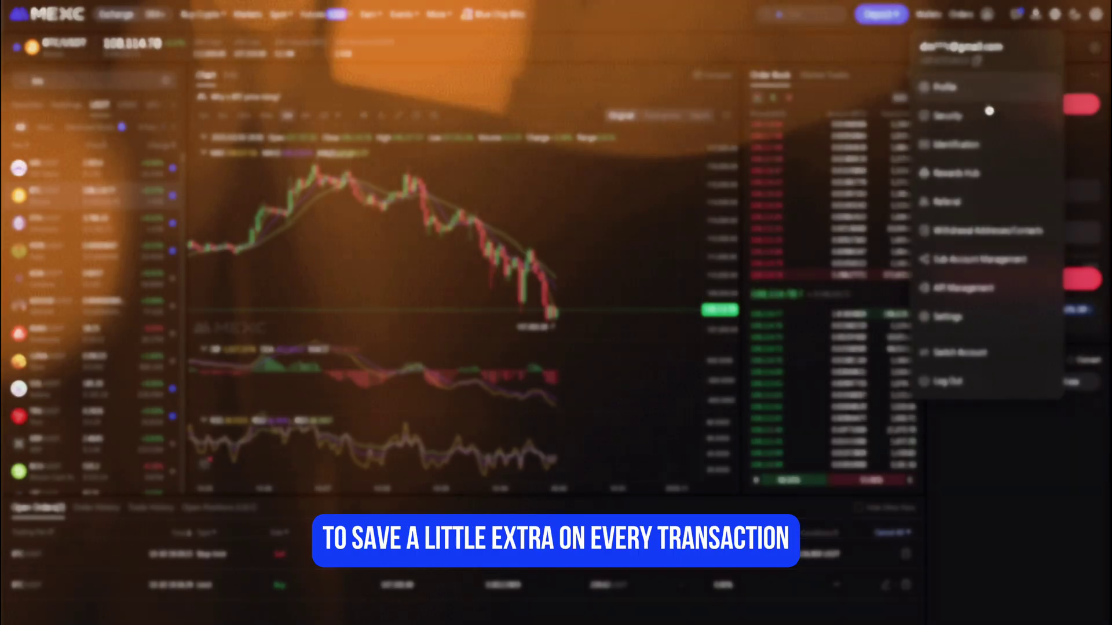